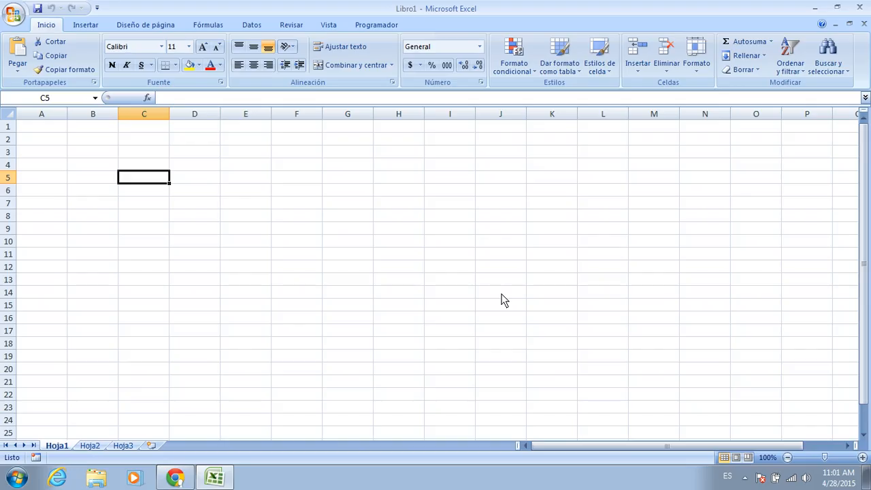
Step: Switch to Chrome to review the parabolic motion equations on Wikipedia, and return to the Excel workbook
{"action": "left_click", "coordinate": [175, 478]}
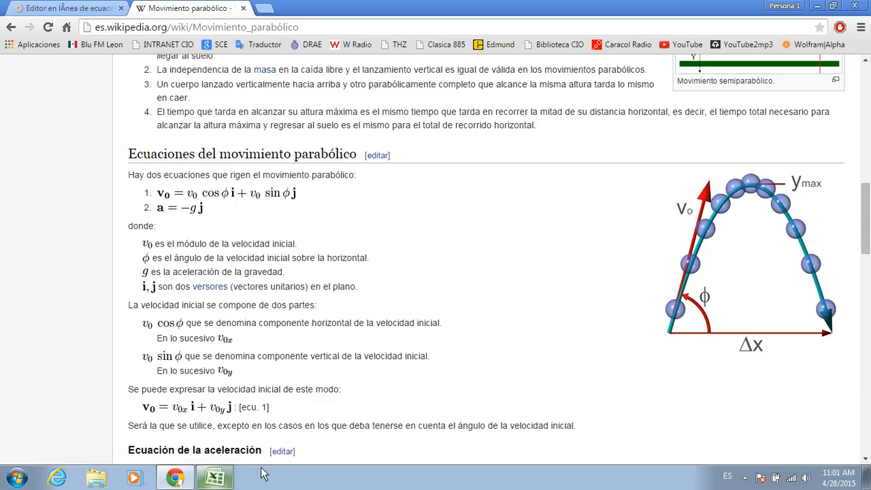
{"action": "left_click", "coordinate": [230, 477]}
{"action": "left_click", "coordinate": [293, 220]}
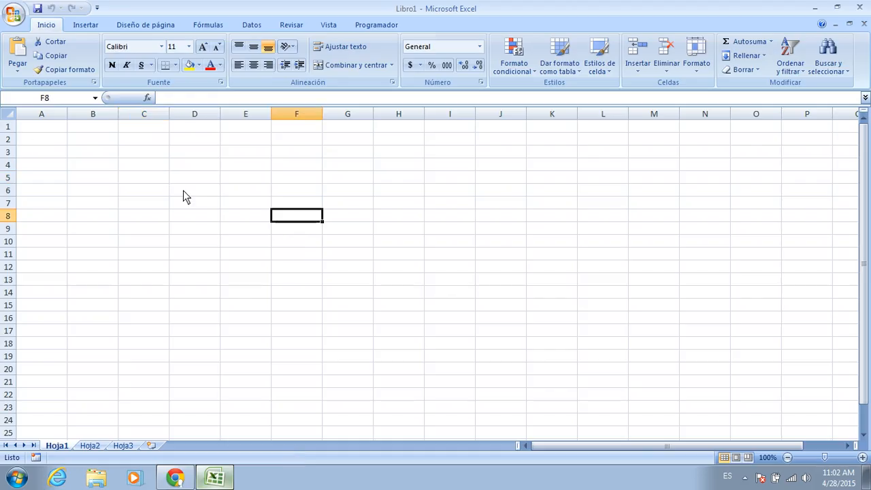
{"action": "left_click", "coordinate": [332, 163]}
{"action": "left_click_drag", "start_coordinate": [51, 130], "coordinate": [150, 228]}
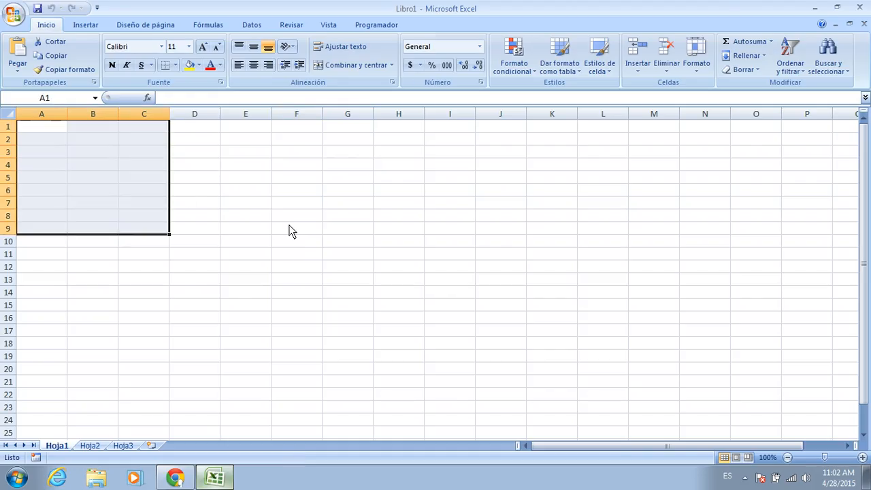
{"action": "left_click", "coordinate": [289, 230]}
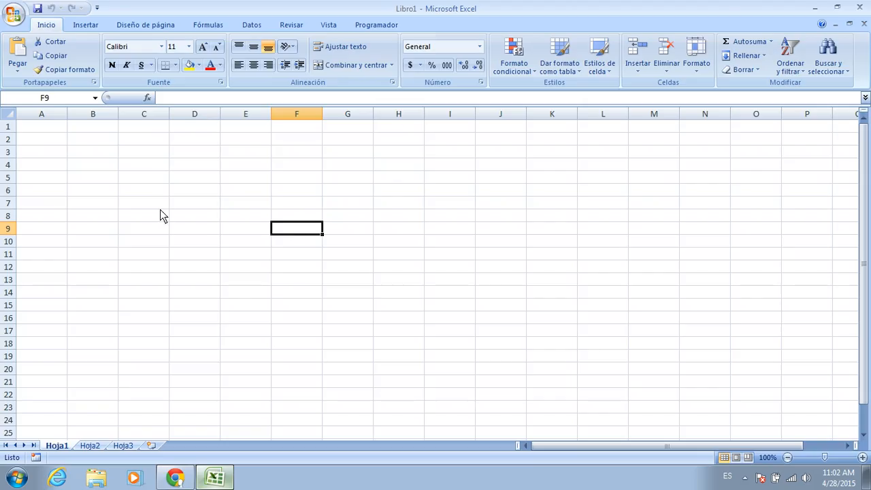
{"action": "left_click", "coordinate": [59, 131]}
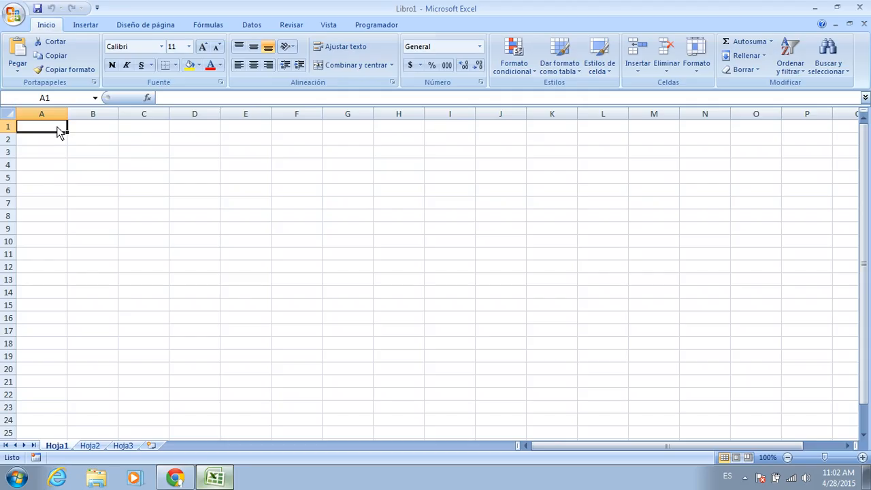
{"action": "left_click", "coordinate": [102, 131]}
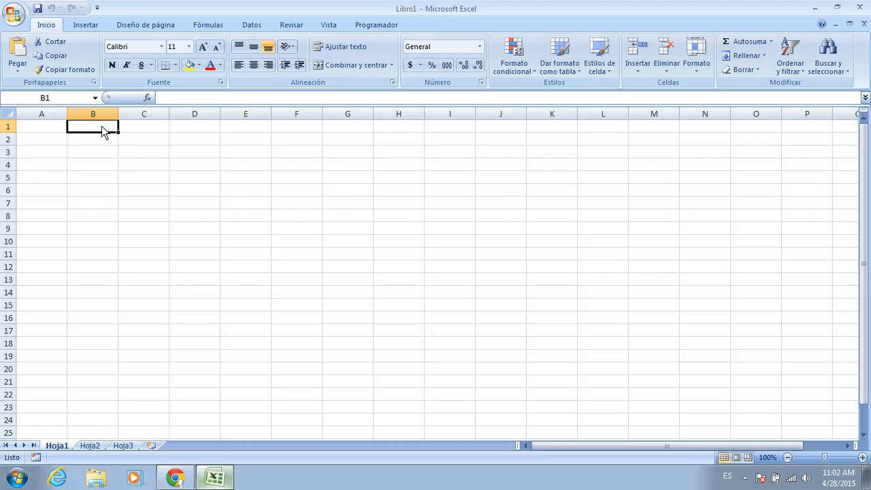
{"action": "left_click", "coordinate": [173, 186]}
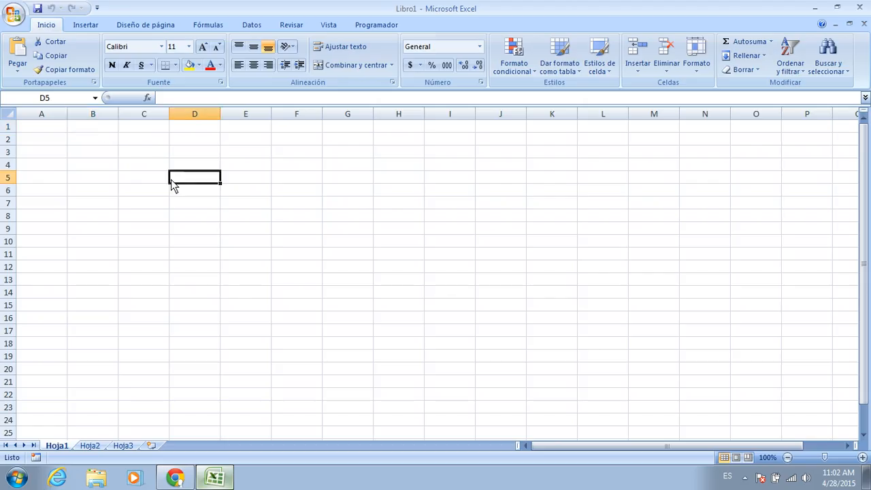
{"action": "left_click", "coordinate": [95, 134]}
{"action": "left_click", "coordinate": [185, 170]}
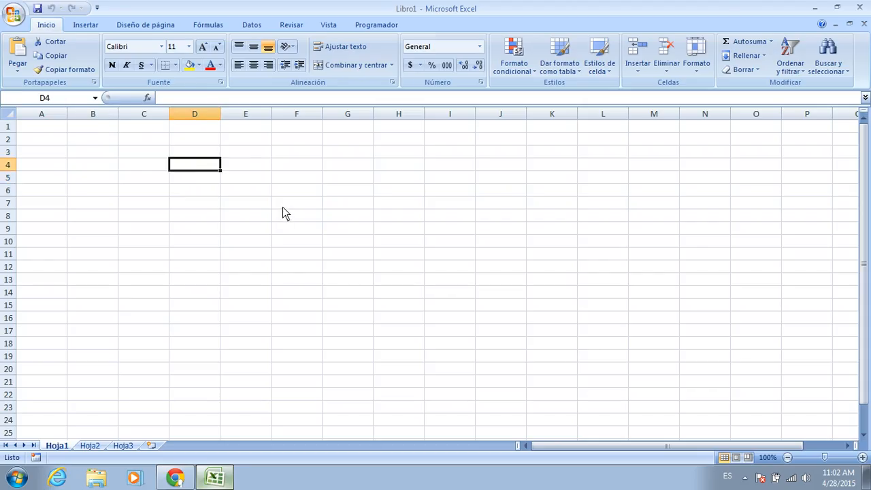
{"action": "left_click", "coordinate": [116, 192]}
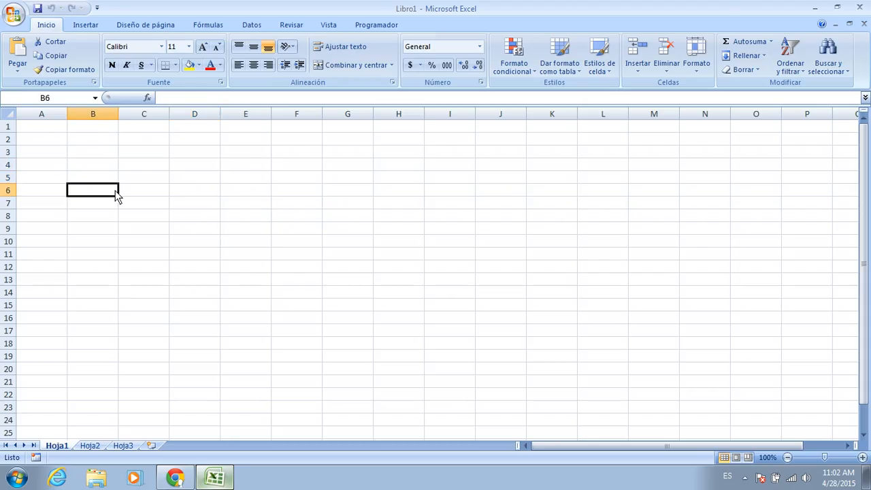
{"action": "left_click", "coordinate": [72, 154]}
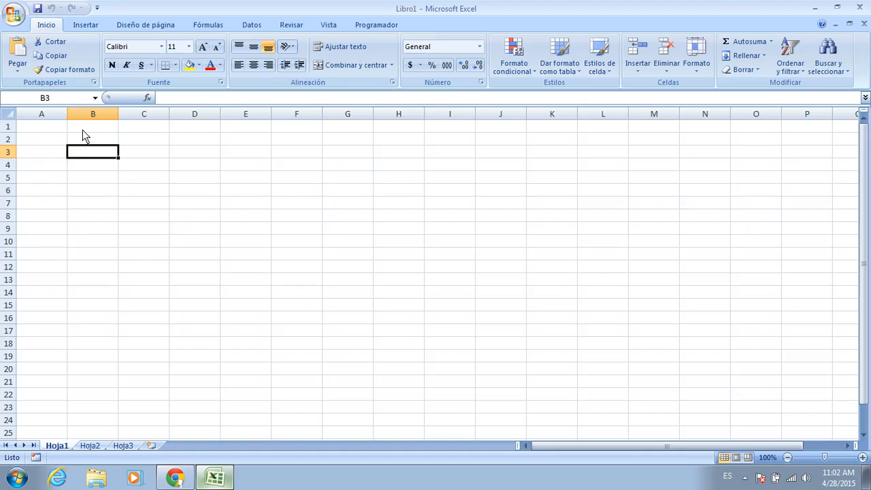
{"action": "left_click", "coordinate": [83, 129]}
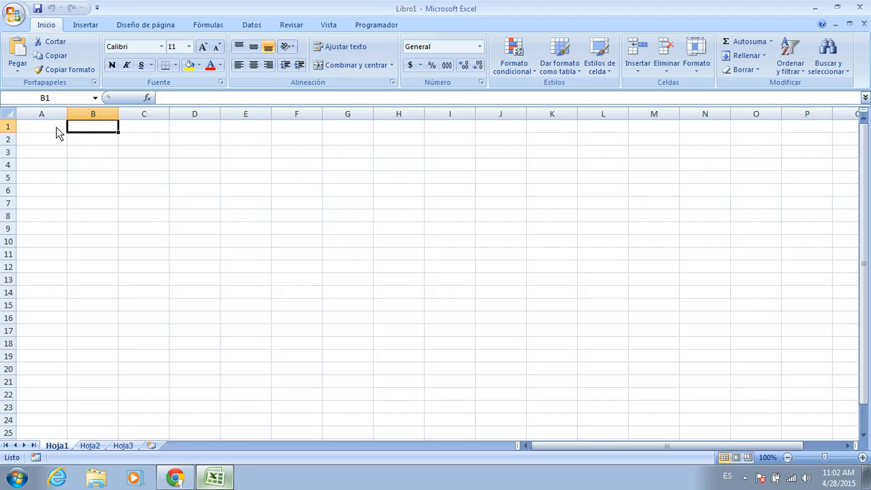
{"action": "left_click", "coordinate": [47, 132]}
{"action": "left_click", "coordinate": [49, 141]}
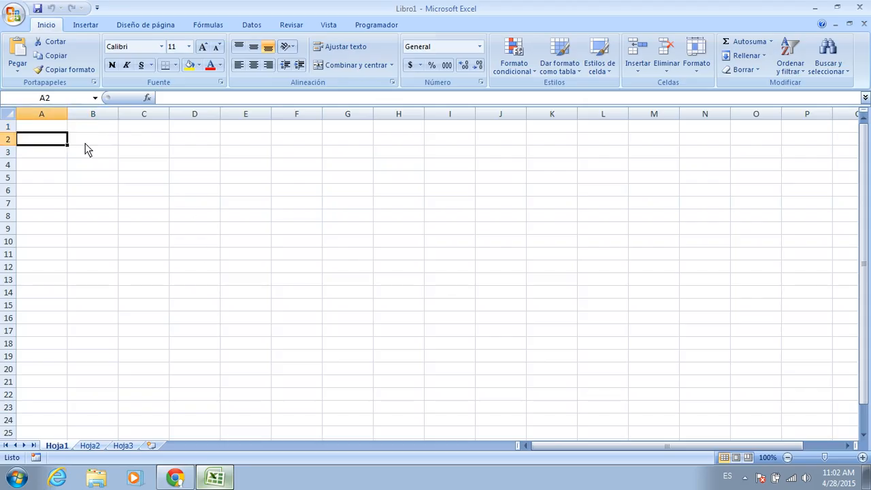
{"action": "left_click", "coordinate": [90, 139]}
{"action": "left_click", "coordinate": [111, 128]}
{"action": "left_click", "coordinate": [157, 130]}
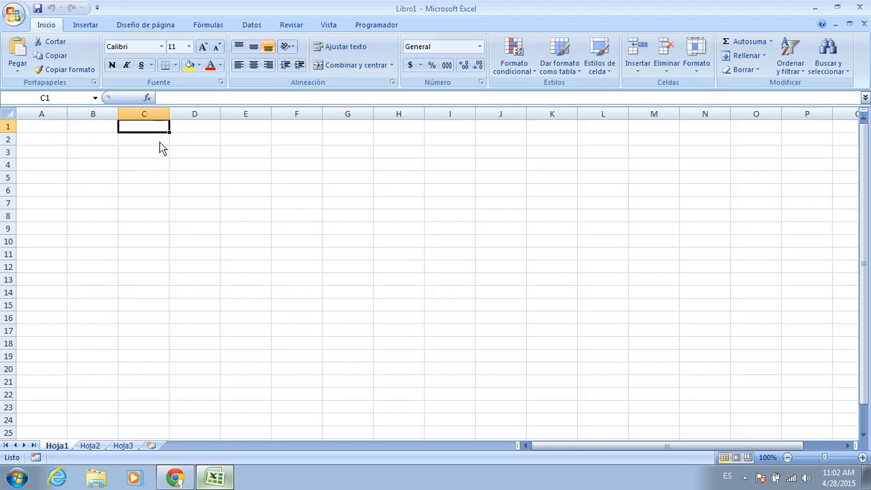
{"action": "left_click", "coordinate": [160, 143]}
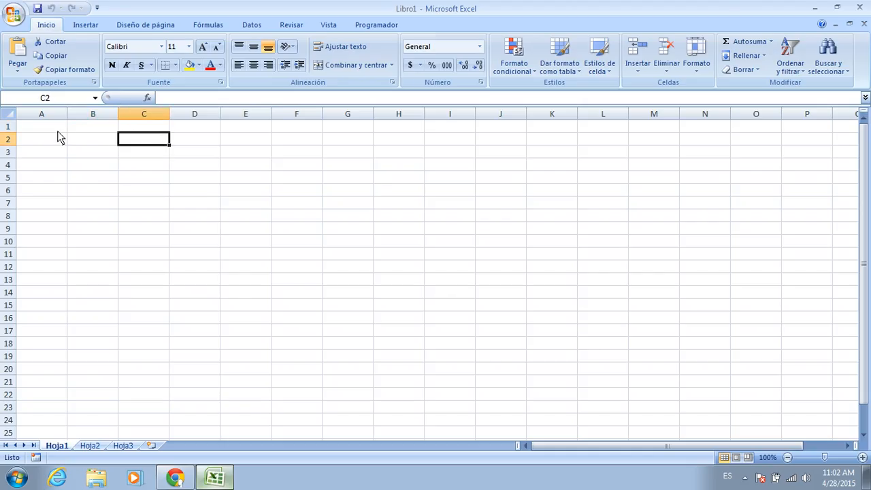
{"action": "key", "text": "ctrl+Home"}
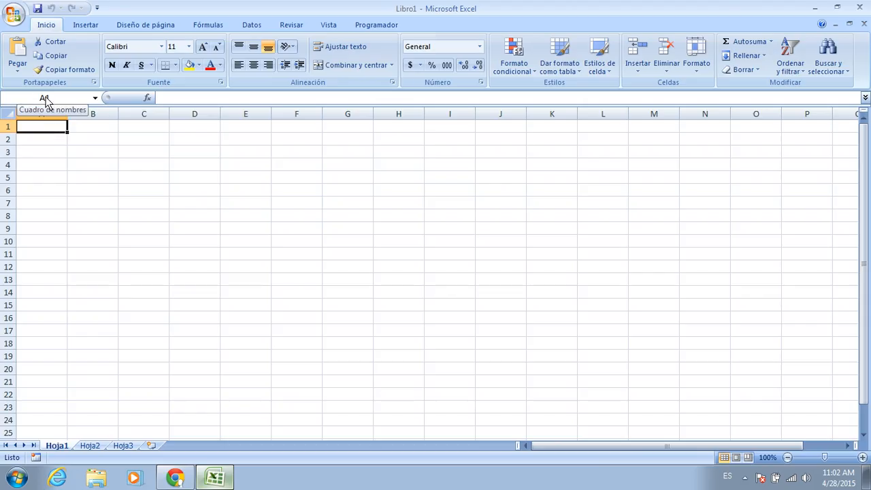
{"action": "left_click", "coordinate": [103, 189]}
{"action": "left_click", "coordinate": [59, 130]}
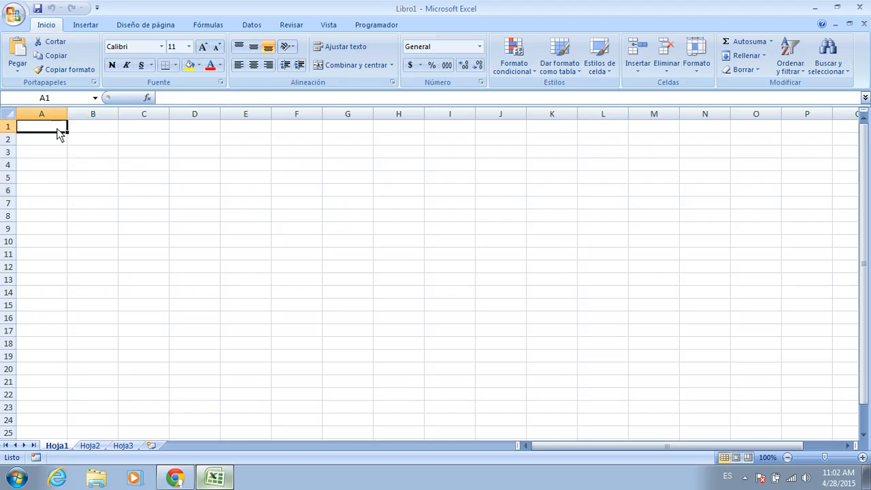
{"action": "left_click", "coordinate": [144, 167]}
Step: Enter the labels "dt=" in cell A1 and "t=" in cell A2
{"action": "left_click", "coordinate": [91, 128]}
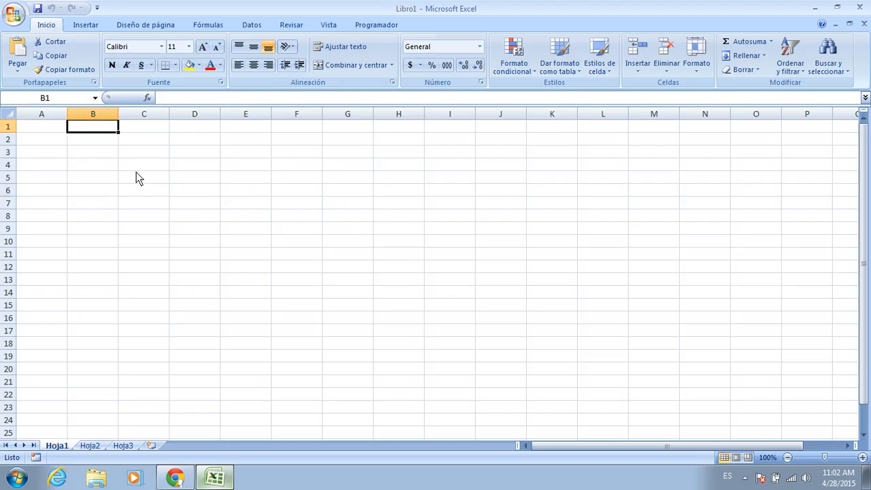
{"action": "key", "text": "Left"}
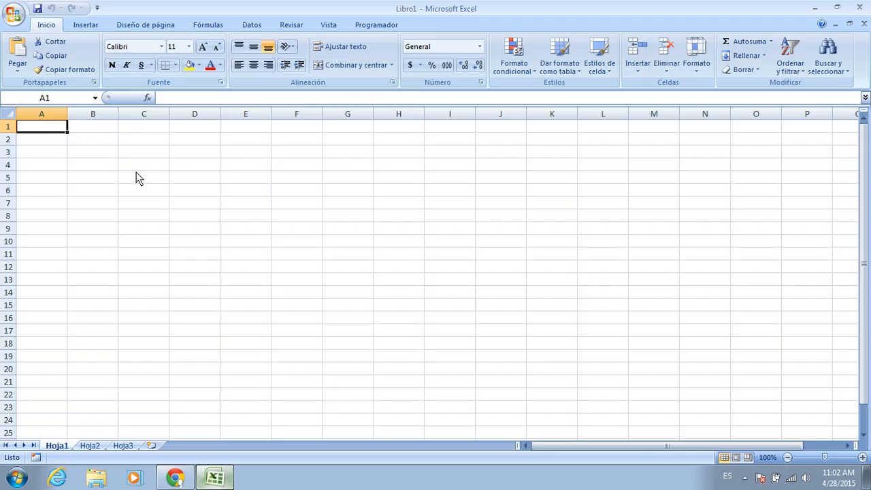
{"action": "type", "text": "dt"}
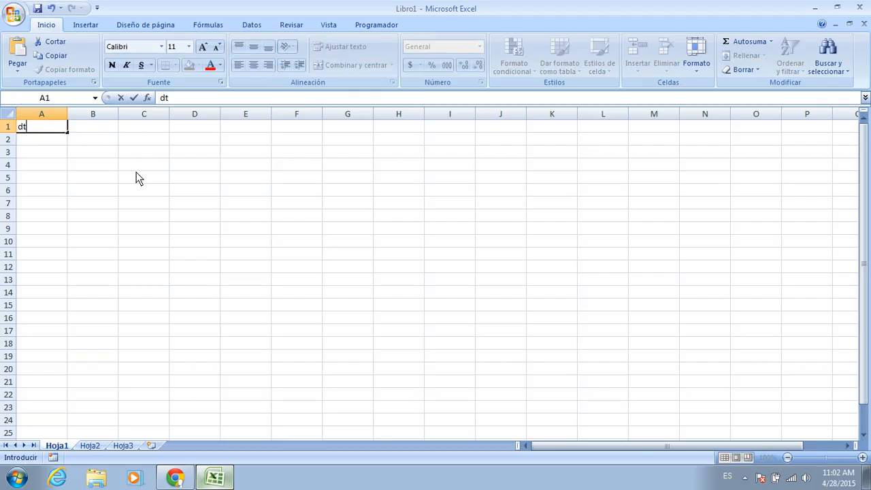
{"action": "type", "text": "="}
{"action": "key", "text": "Return"}
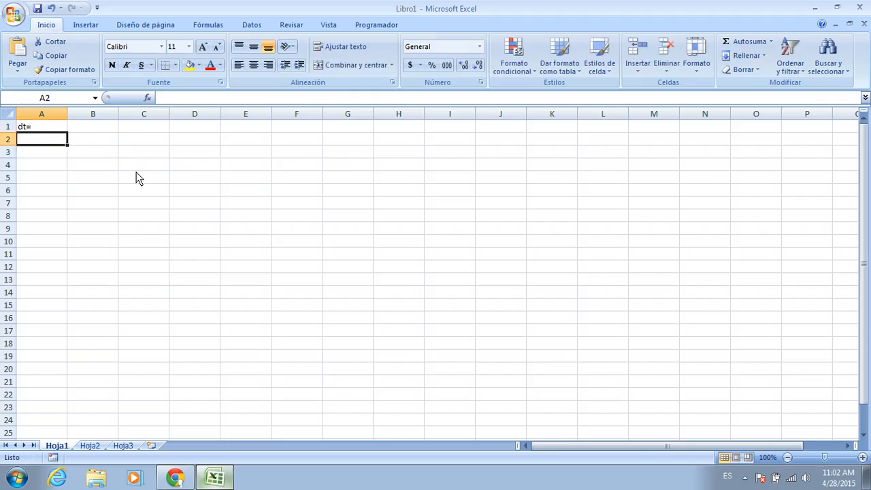
{"action": "type", "text": "t="}
{"action": "key", "text": "Up"}
Step: Enter 0.01 as the dt value in cell B1 and 0 as the t value in cell B2
{"action": "key", "text": "Right"}
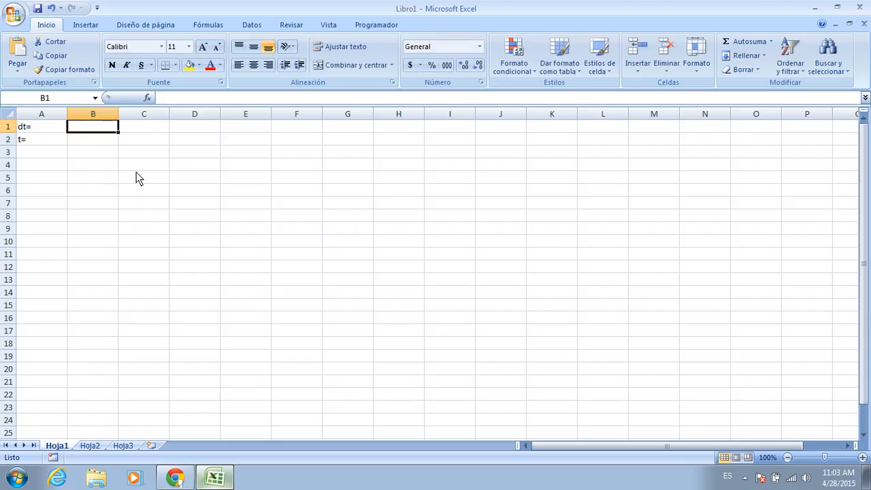
{"action": "type", "text": "0.01"}
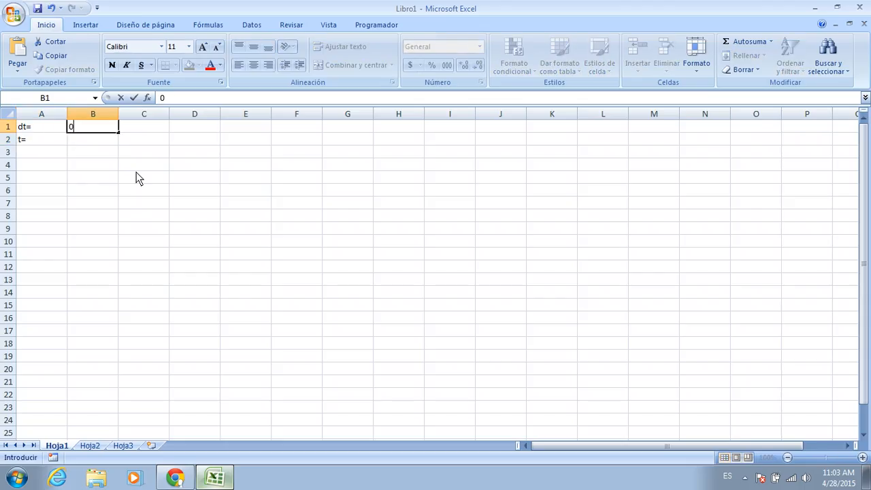
{"action": "key", "text": "Return"}
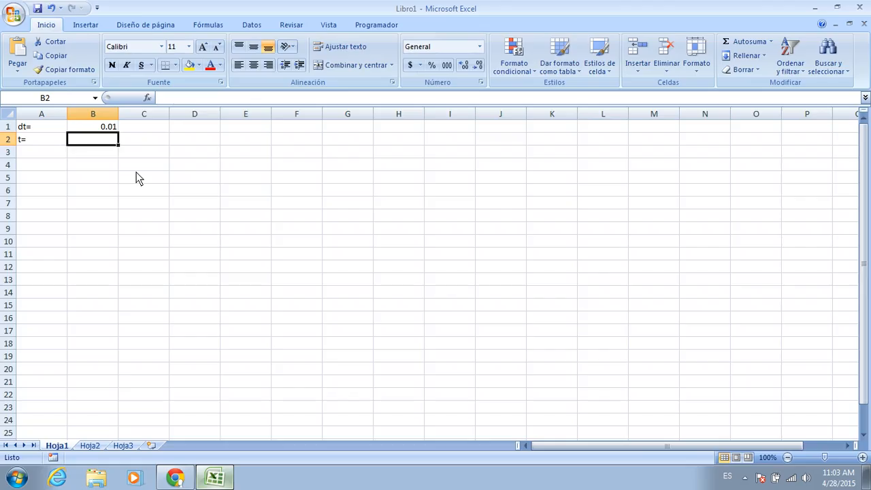
{"action": "type", "text": "0"}
{"action": "key", "text": "Return"}
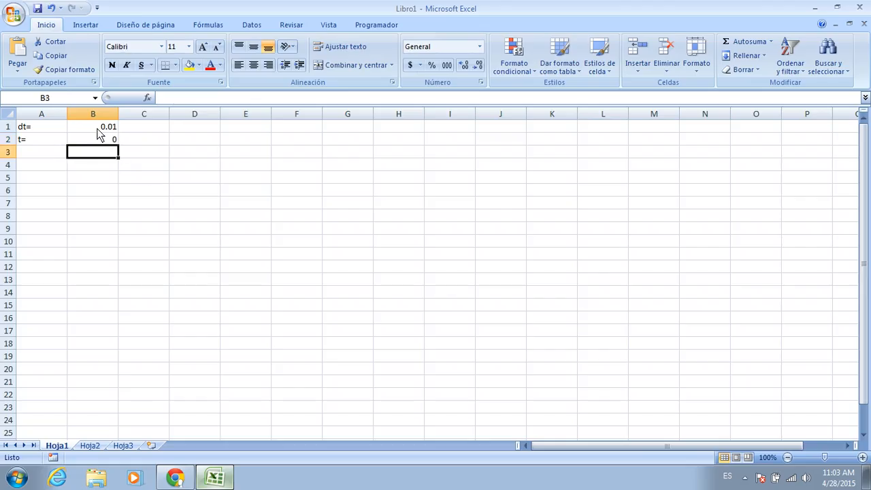
Step: Try the formula =B1*2 in cell C5, and clear that cell again
{"action": "left_click", "coordinate": [98, 129]}
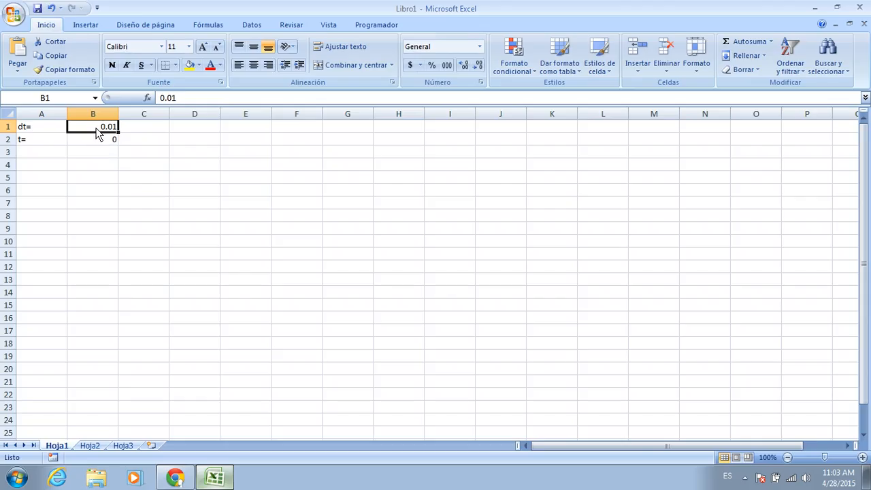
{"action": "left_click", "coordinate": [152, 180]}
{"action": "type", "text": "="}
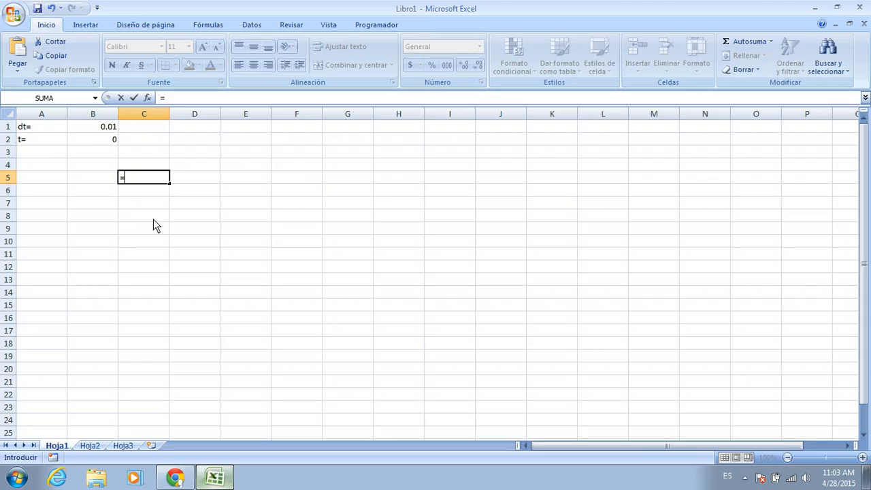
{"action": "left_click", "coordinate": [102, 133]}
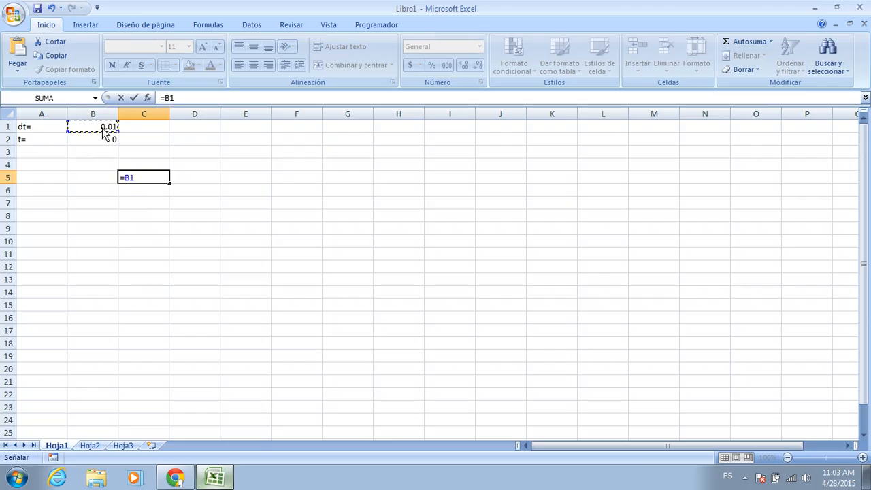
{"action": "type", "text": "*2"}
{"action": "key", "text": "Return"}
{"action": "key", "text": "Up"}
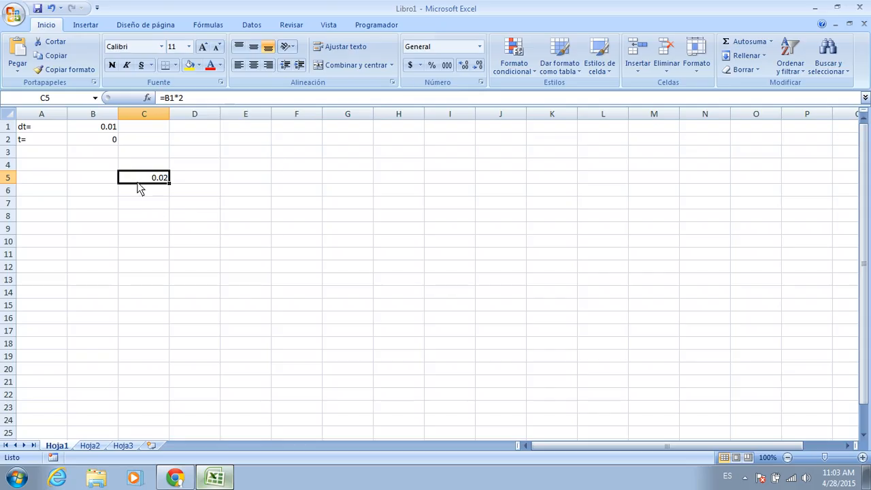
{"action": "key", "text": "Delete"}
{"action": "left_click", "coordinate": [162, 149]}
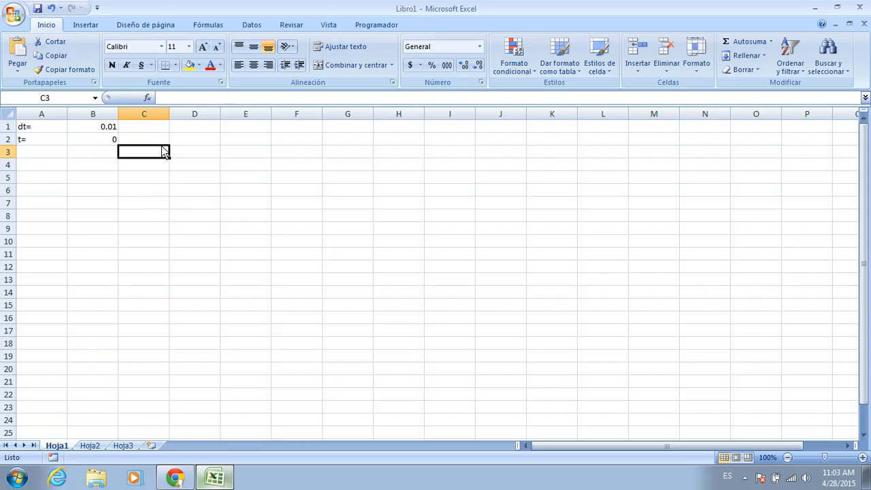
{"action": "left_click", "coordinate": [164, 188]}
{"action": "left_click", "coordinate": [133, 180]}
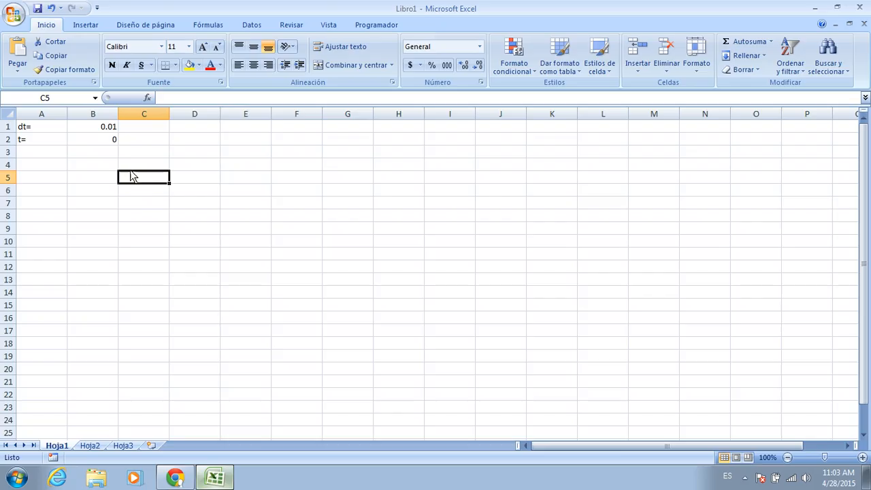
{"action": "left_click", "coordinate": [102, 130]}
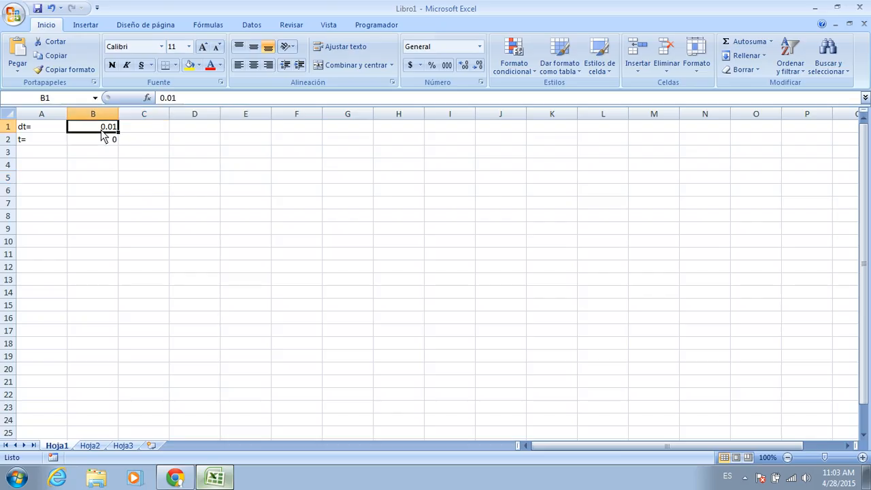
{"action": "left_click", "coordinate": [102, 140]}
Step: Assign the name dt to cell B1 and check it by reselecting the cell
{"action": "left_click", "coordinate": [100, 128]}
{"action": "left_click", "coordinate": [60, 99]}
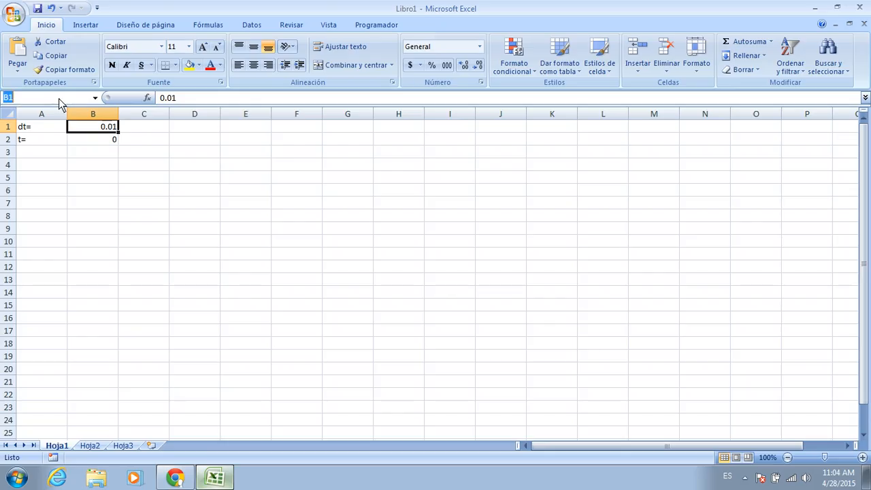
{"action": "type", "text": "dt"}
{"action": "key", "text": "Return"}
{"action": "left_click", "coordinate": [145, 164]}
{"action": "left_click", "coordinate": [104, 128]}
Step: Enter the formula =dt*2 in cell D4 to test the named cell
{"action": "left_click", "coordinate": [193, 163]}
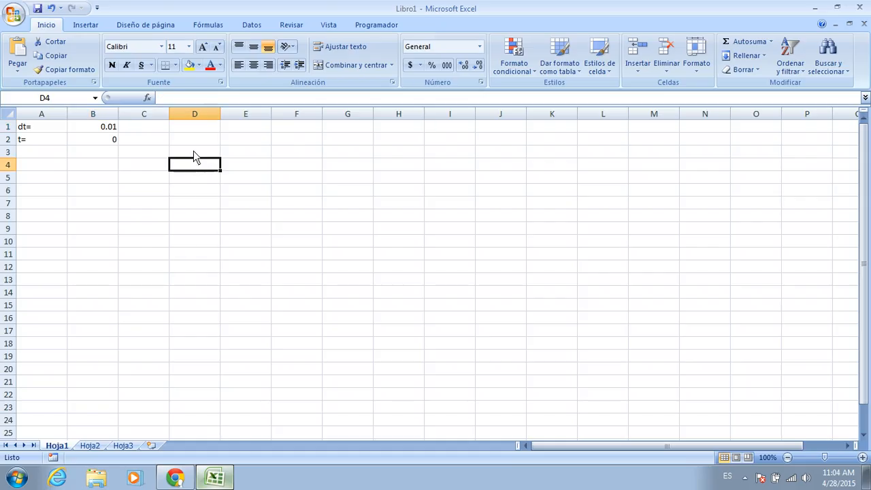
{"action": "type", "text": "="}
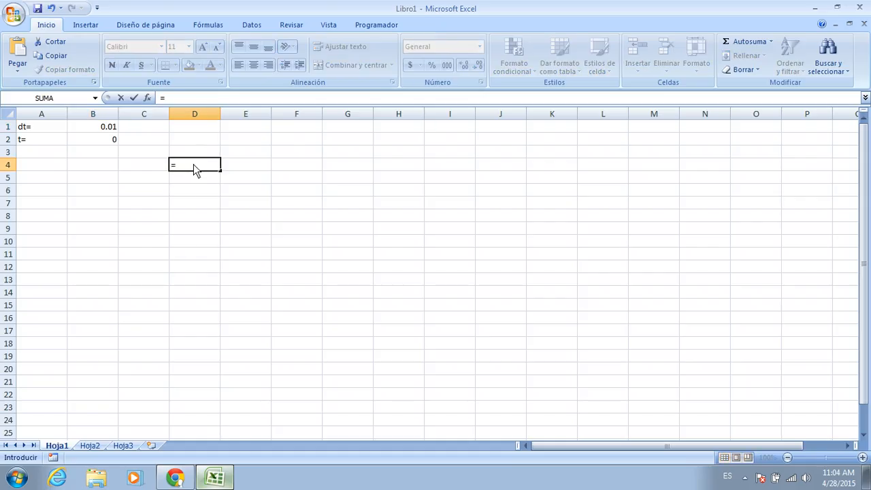
{"action": "type", "text": "dt*2"}
{"action": "key", "text": "Return"}
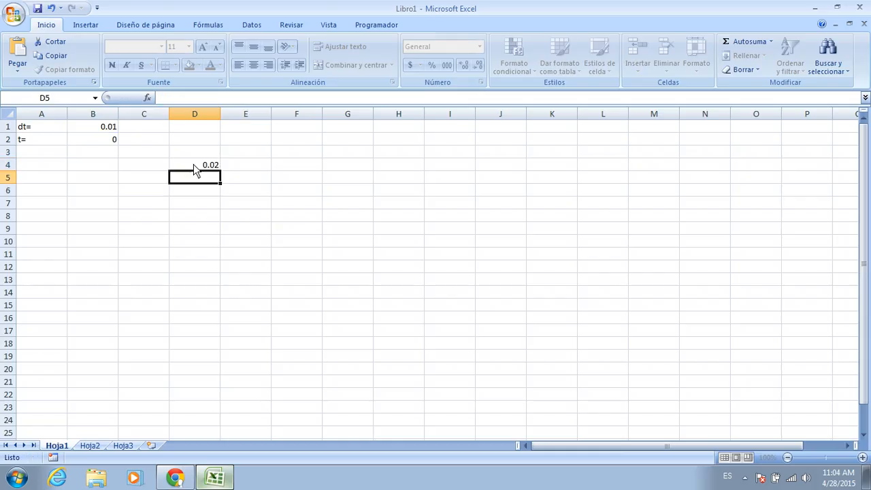
Step: Clear the test formula from cell D4
{"action": "left_click", "coordinate": [270, 164]}
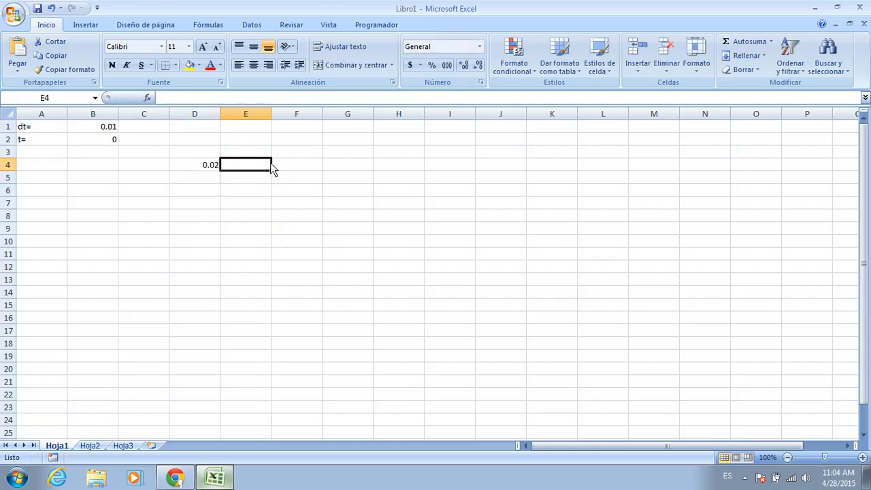
{"action": "left_click", "coordinate": [202, 166]}
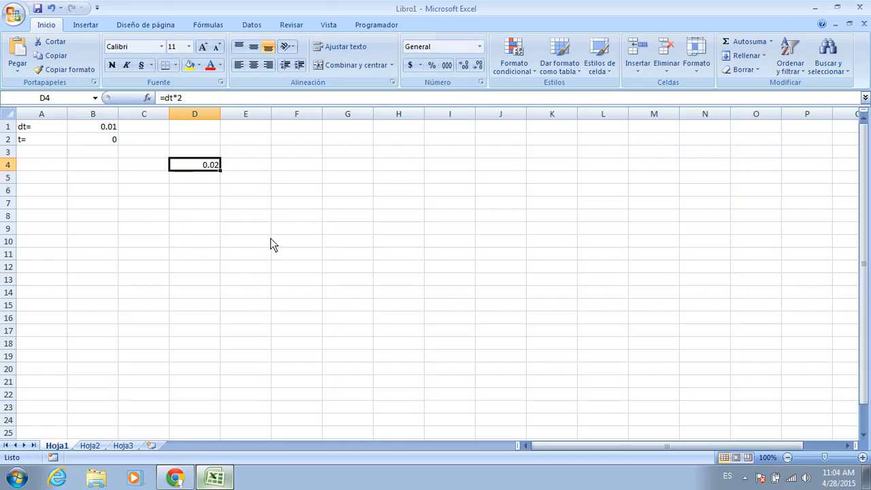
{"action": "key", "text": "Delete"}
Step: Reselect cells B1 and B2 to compare which of them has an assigned name
{"action": "key", "text": "Up"}
{"action": "key", "text": "Up"}
{"action": "key", "text": "Up"}
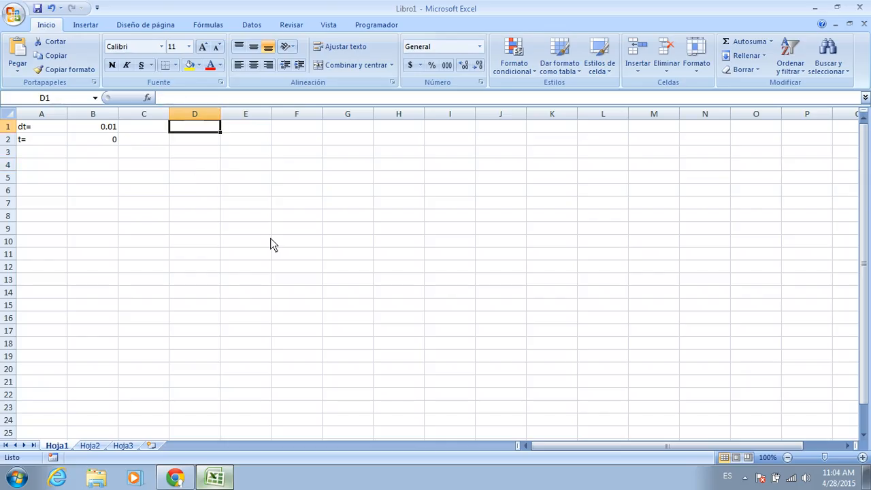
{"action": "key", "text": "Left"}
{"action": "key", "text": "Left"}
{"action": "key", "text": "Right"}
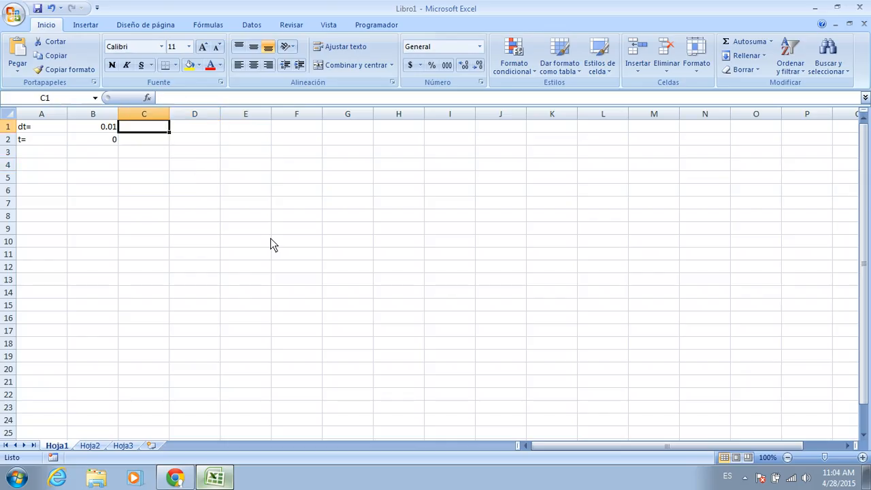
{"action": "key", "text": "Left"}
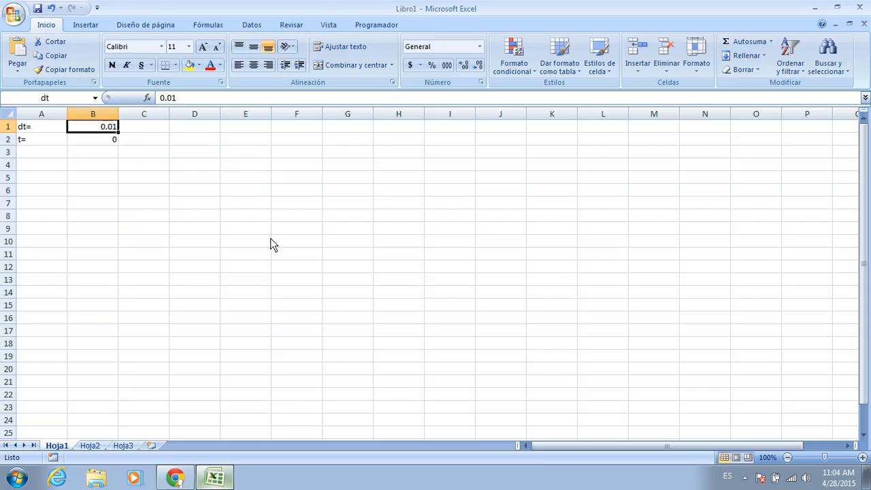
{"action": "key", "text": "Down"}
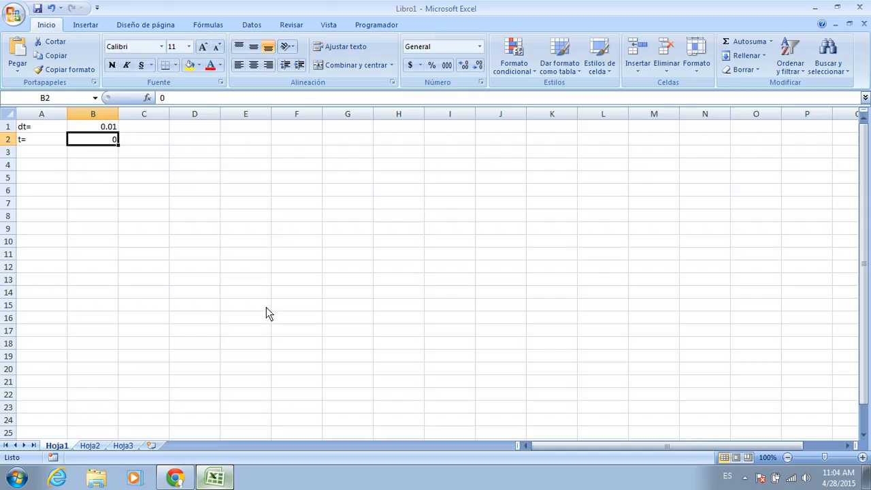
{"action": "left_click", "coordinate": [279, 247]}
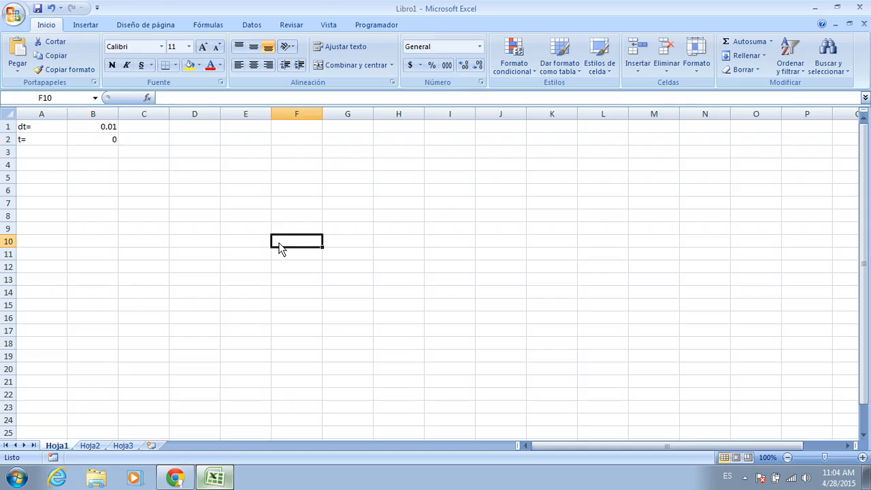
{"action": "left_click", "coordinate": [258, 193]}
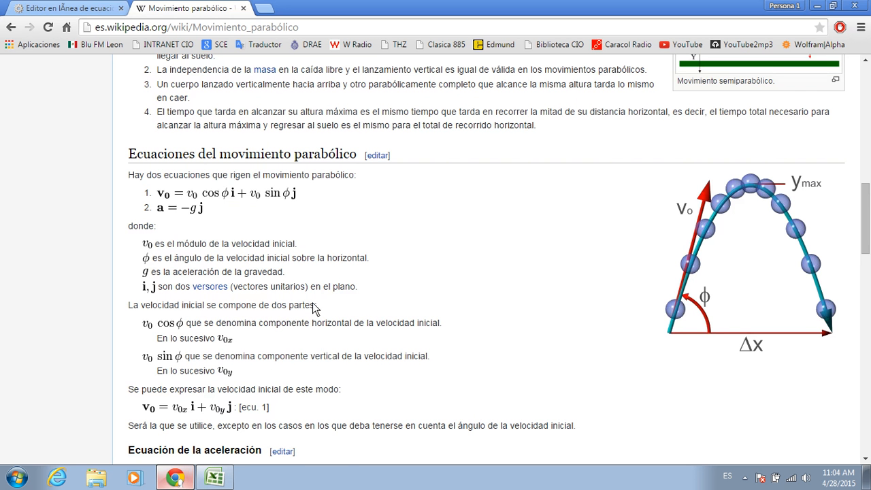
Step: Review the x(t) and y(t) motion equations in the browser's online equation editor, and return to the Excel worksheet
{"action": "left_click", "coordinate": [95, 12]}
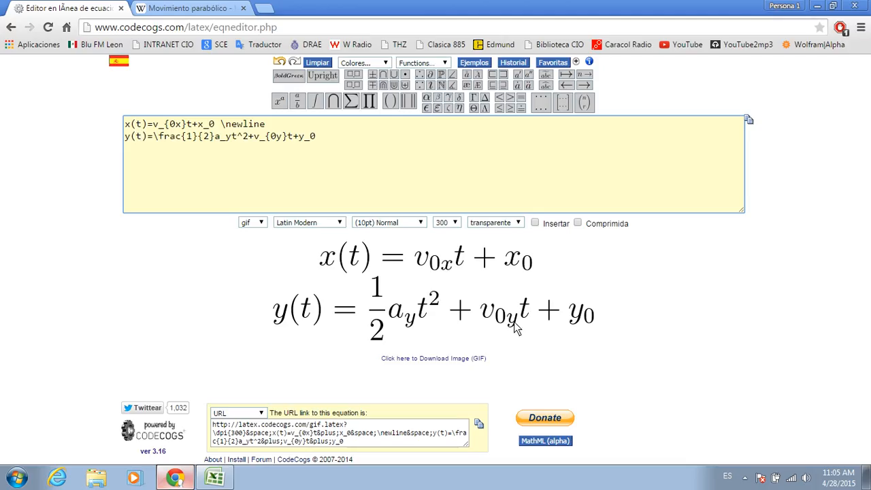
{"action": "left_click", "coordinate": [229, 482]}
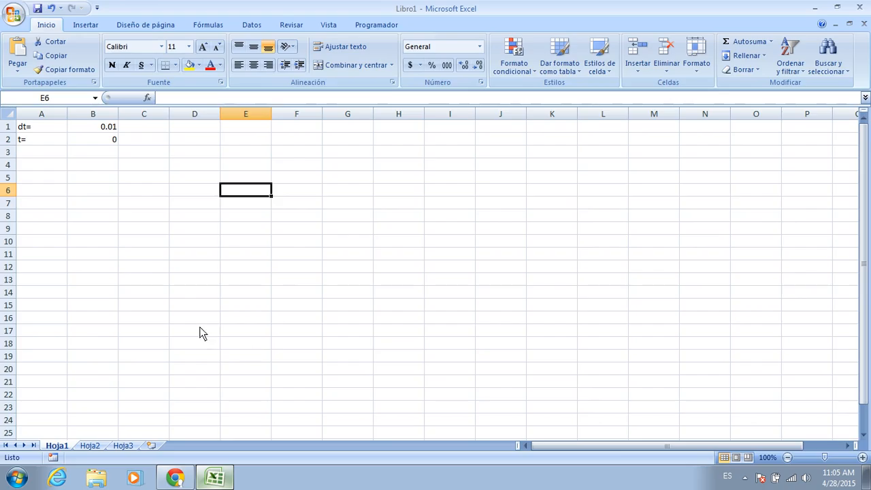
{"action": "left_click", "coordinate": [64, 157]}
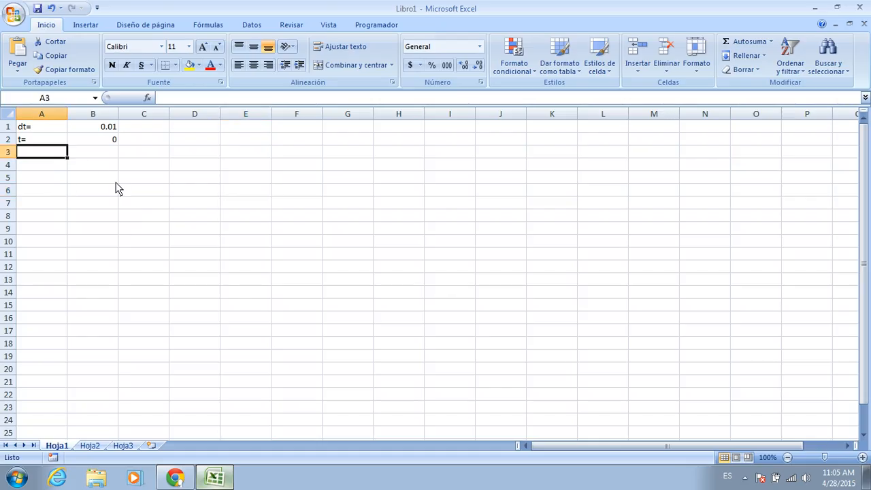
{"action": "left_click", "coordinate": [97, 169]}
{"action": "left_click", "coordinate": [106, 142]}
{"action": "key", "text": "Delete"}
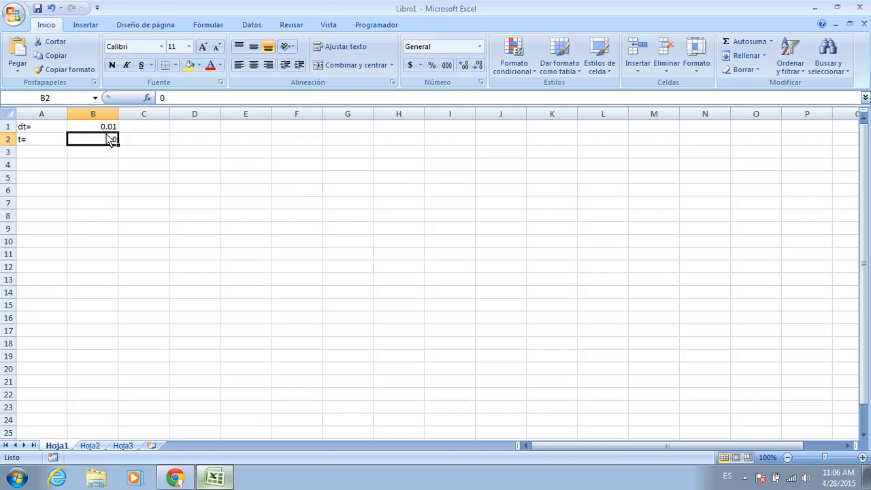
{"action": "left_click", "coordinate": [108, 130]}
{"action": "left_click", "coordinate": [83, 141]}
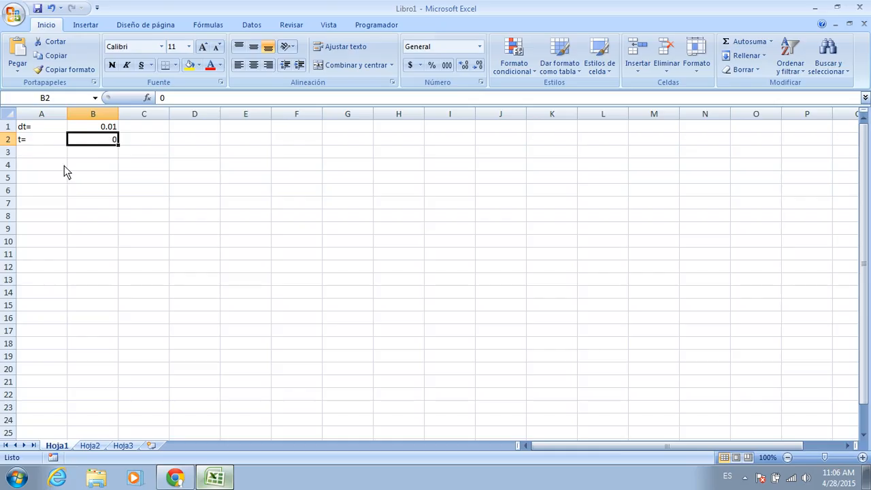
{"action": "left_click", "coordinate": [103, 127]}
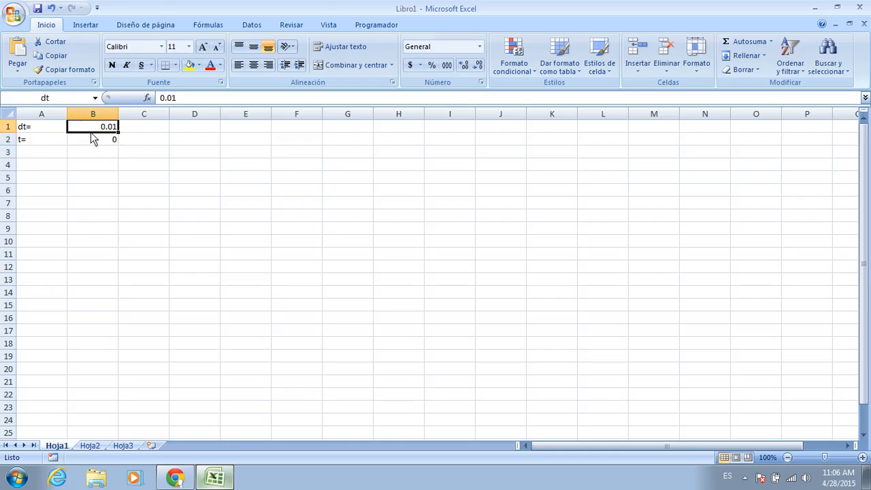
Step: Assign the name t to cell B2
{"action": "left_click", "coordinate": [91, 138]}
{"action": "left_click", "coordinate": [54, 101]}
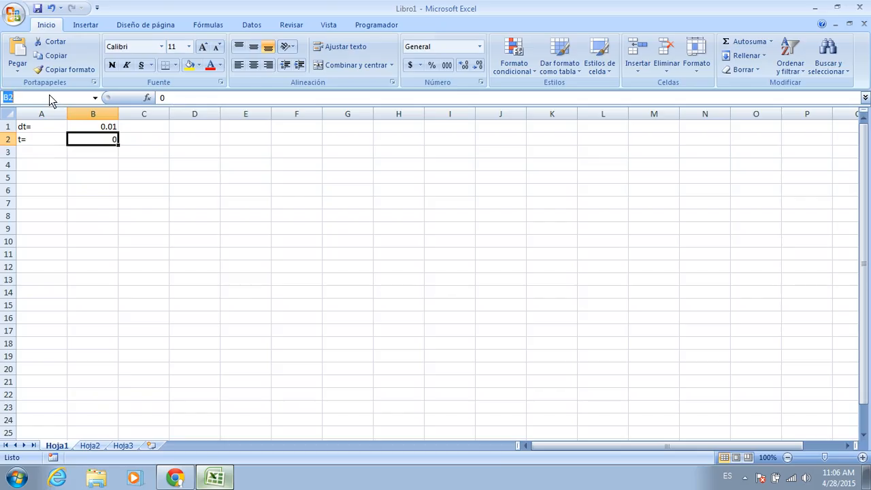
{"action": "type", "text": "t"}
{"action": "key", "text": "Return"}
{"action": "key", "text": "Return"}
Step: Enter the initial position labels x_0= in cell A3 and y_0= in cell A4
{"action": "key", "text": "Left"}
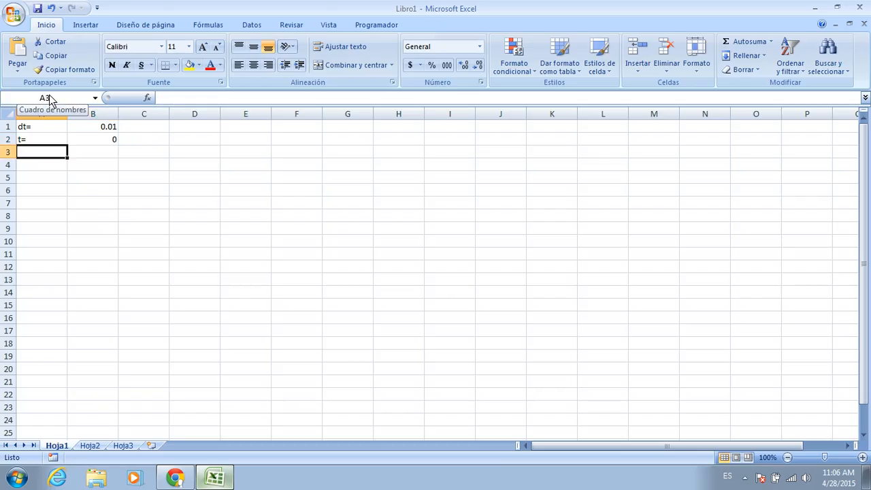
{"action": "type", "text": "x_0="}
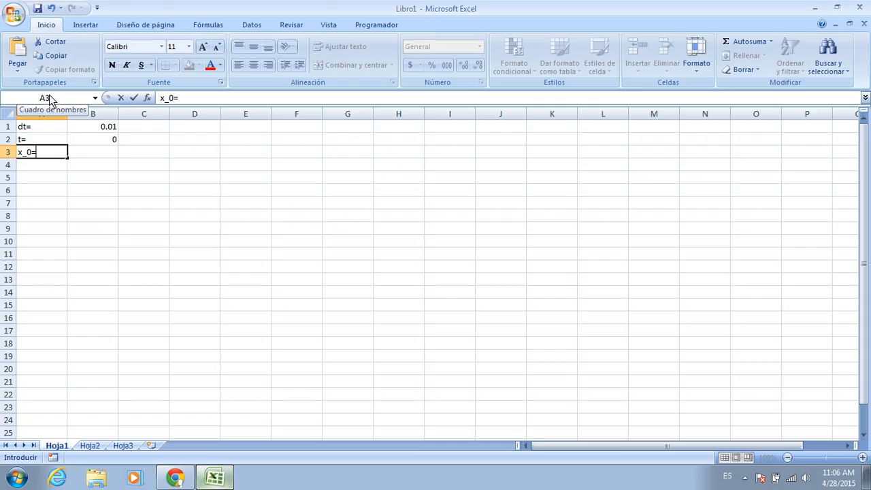
{"action": "key", "text": "Return"}
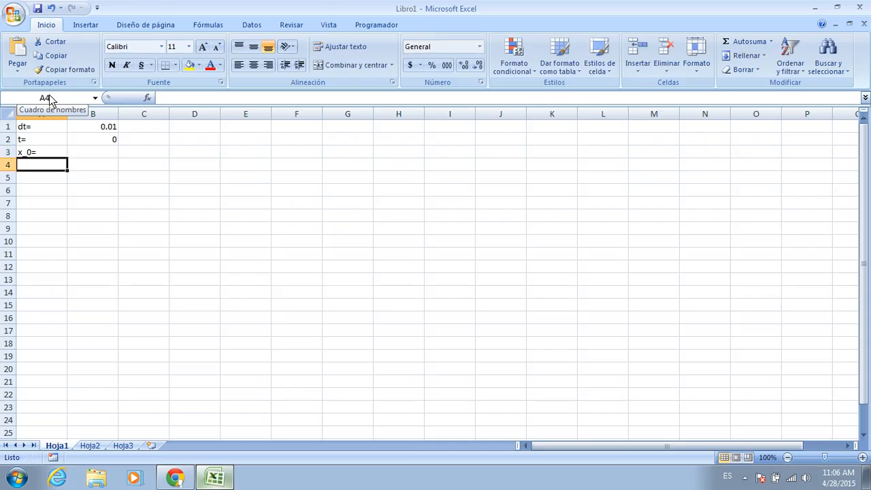
{"action": "type", "text": "y_0="}
{"action": "key", "text": "Return"}
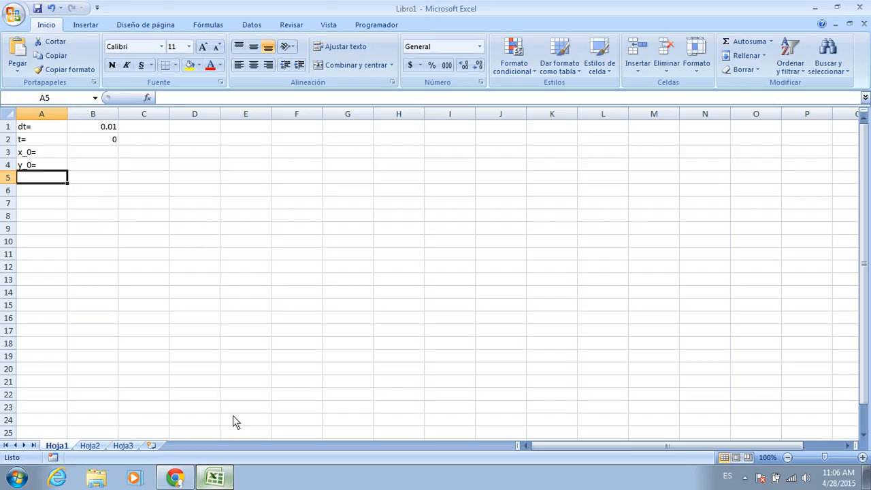
Step: Switch to the browser and examine the trajectory diagram in the Wikipedia article on parabolic motion
{"action": "left_click", "coordinate": [175, 478]}
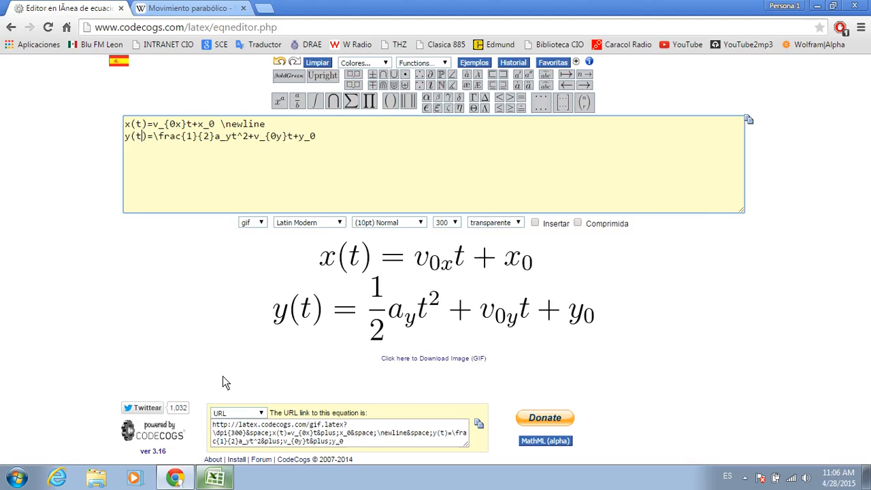
{"action": "left_click", "coordinate": [214, 8]}
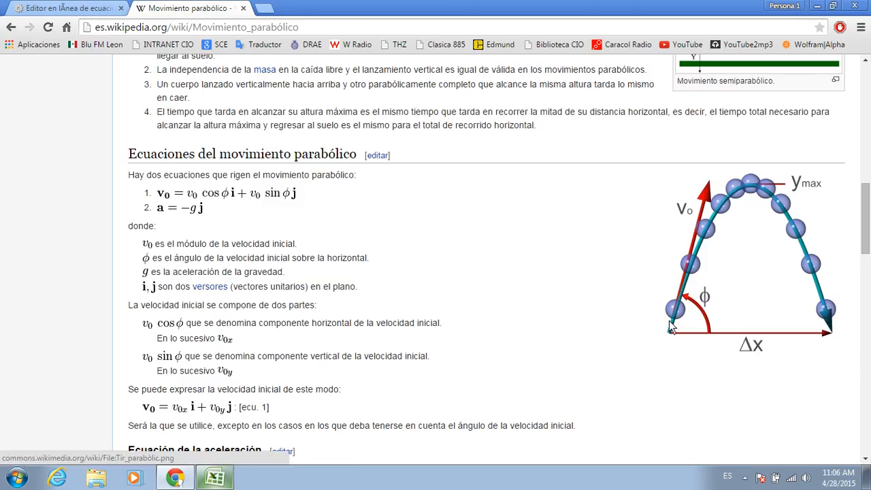